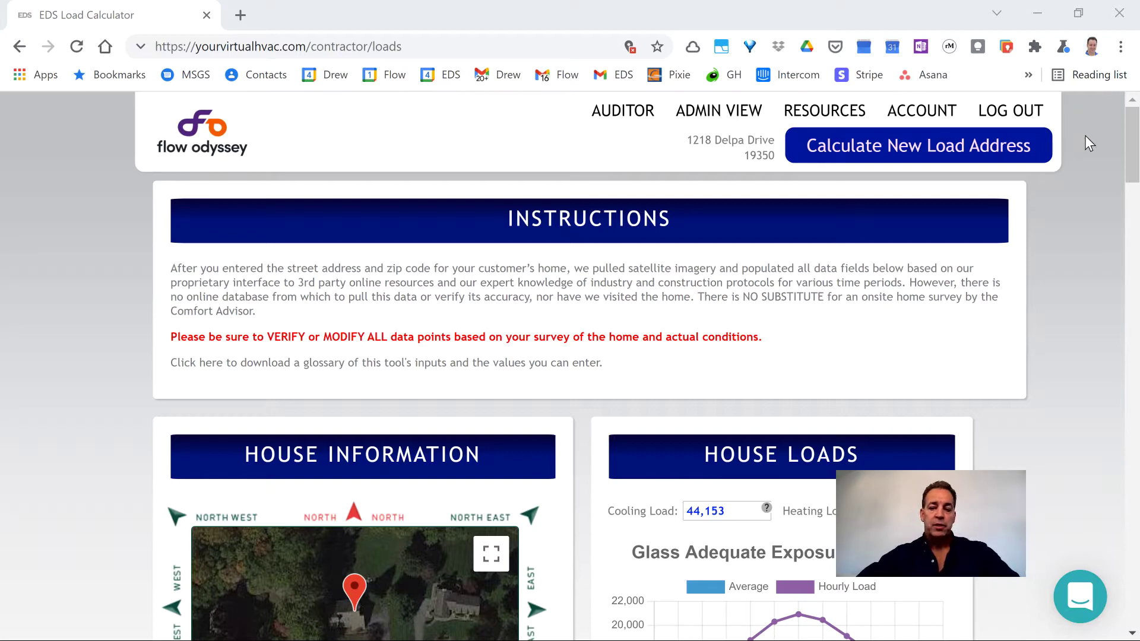
- Scroll past the load results (4.0 tons, 1589 CFM cooling) and design fields to Customer Information
scroll(1085, 141, down, 3)
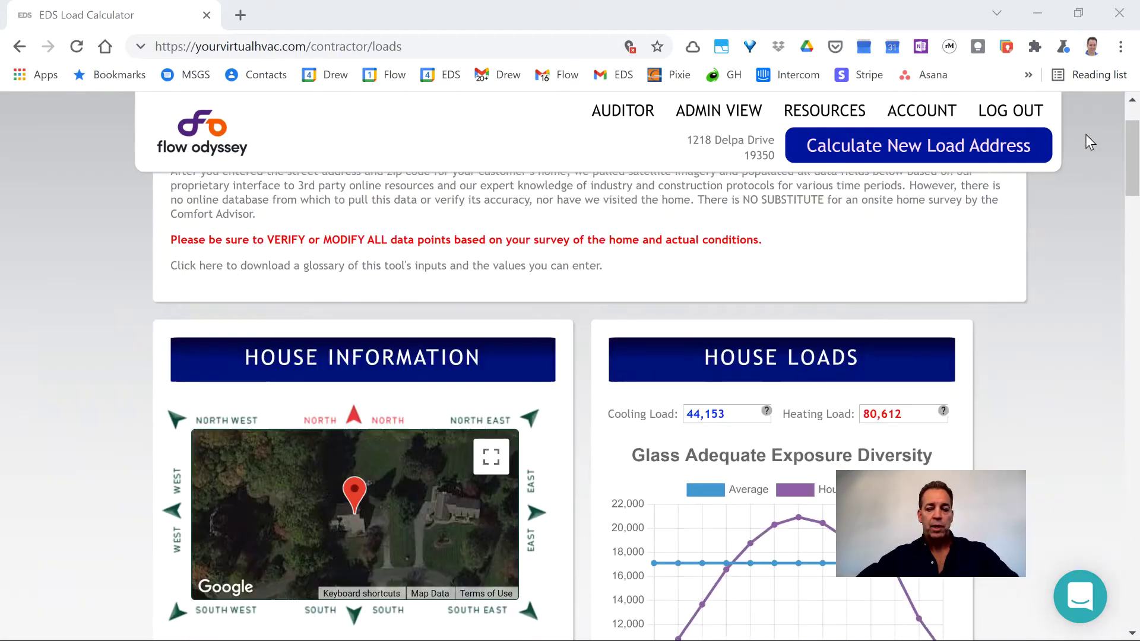
scroll(1085, 136, down, 3)
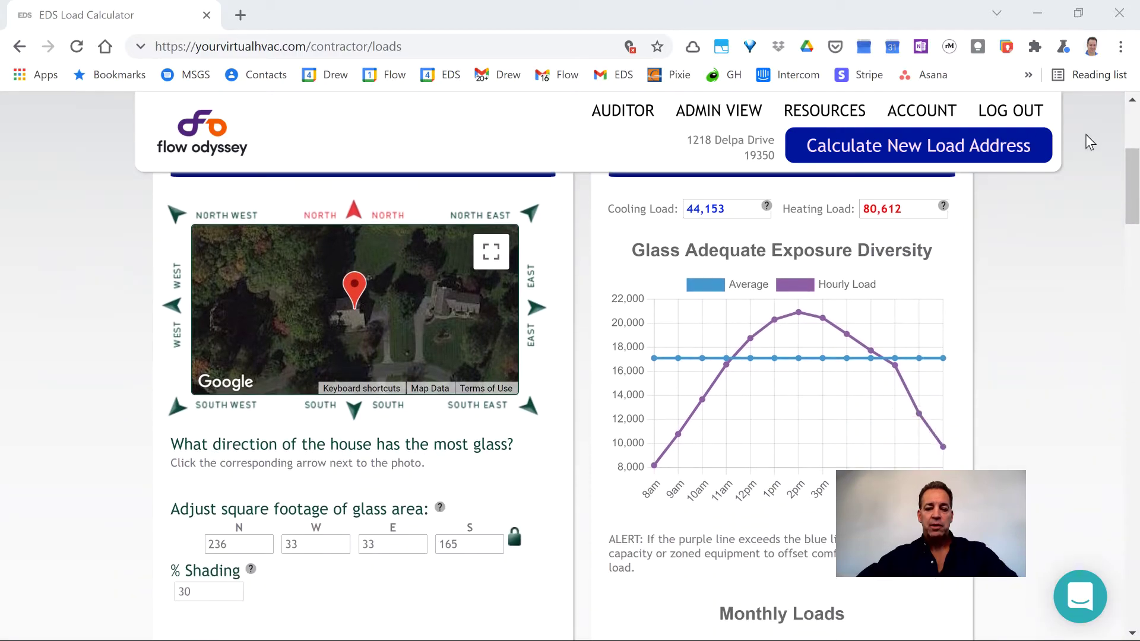
scroll(1090, 142, down, 4)
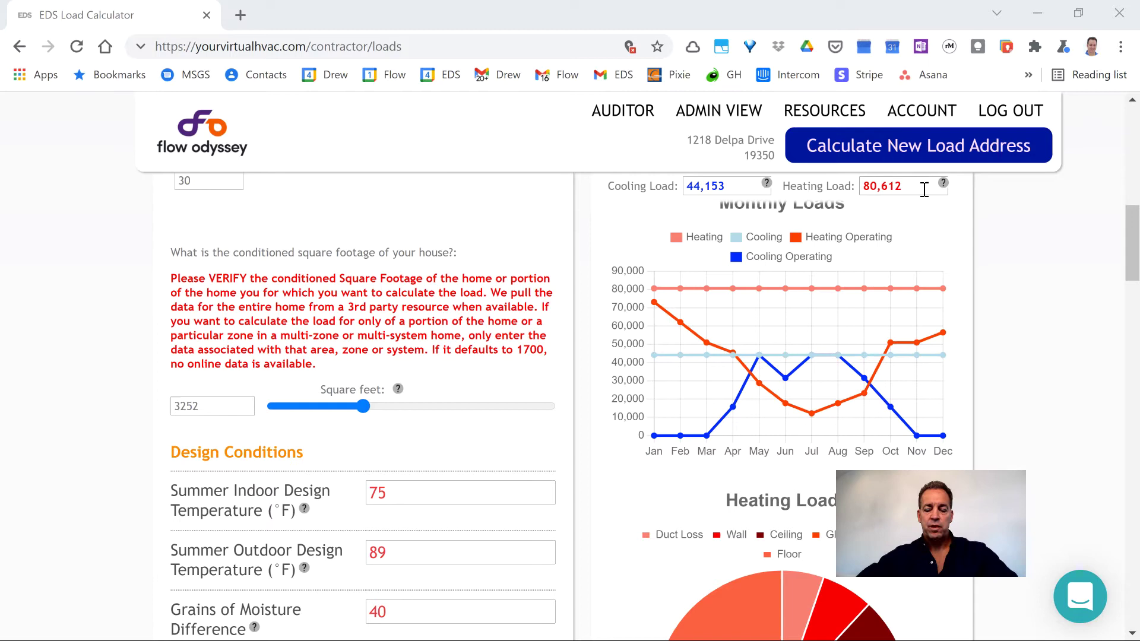
scroll(934, 262, down, 5)
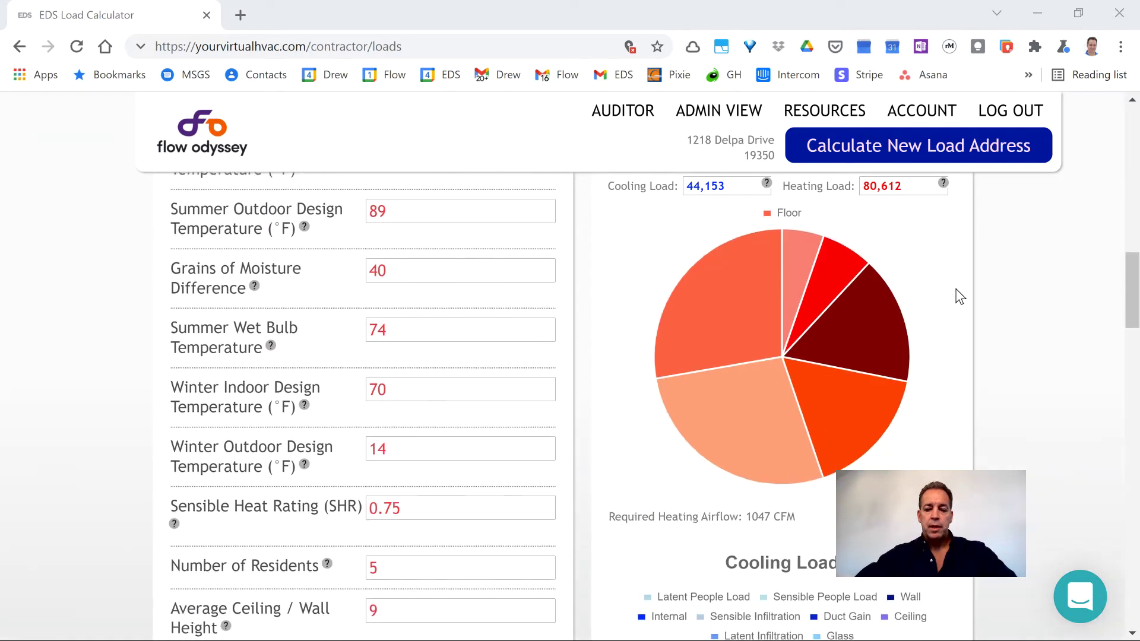
scroll(959, 295, down, 7)
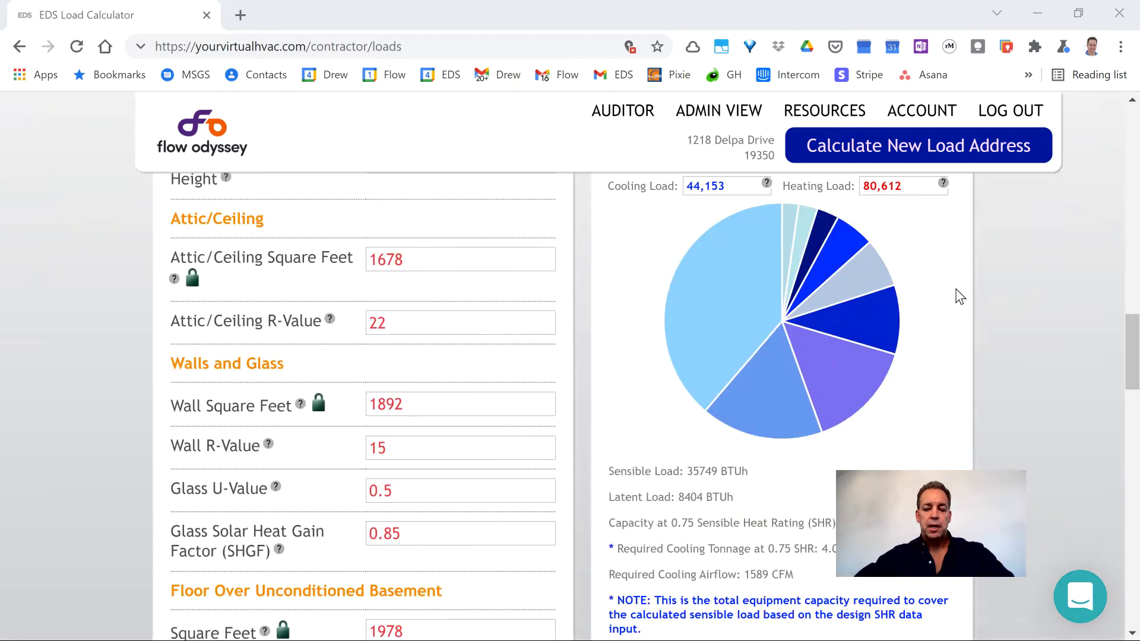
scroll(700, 457, down, 4)
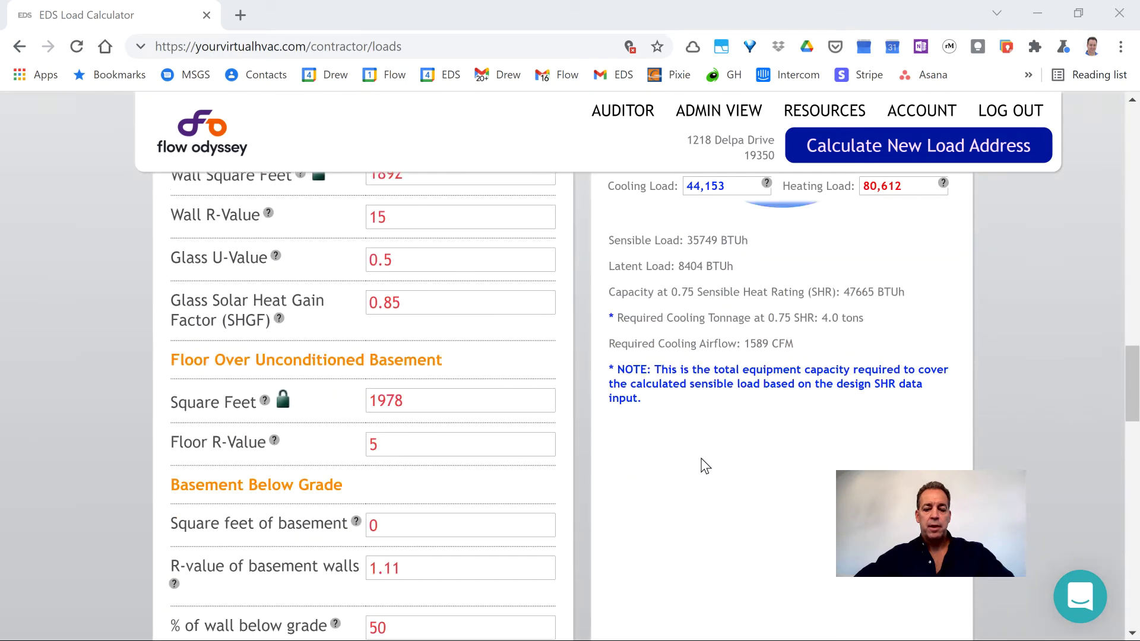
scroll(701, 453, down, 13)
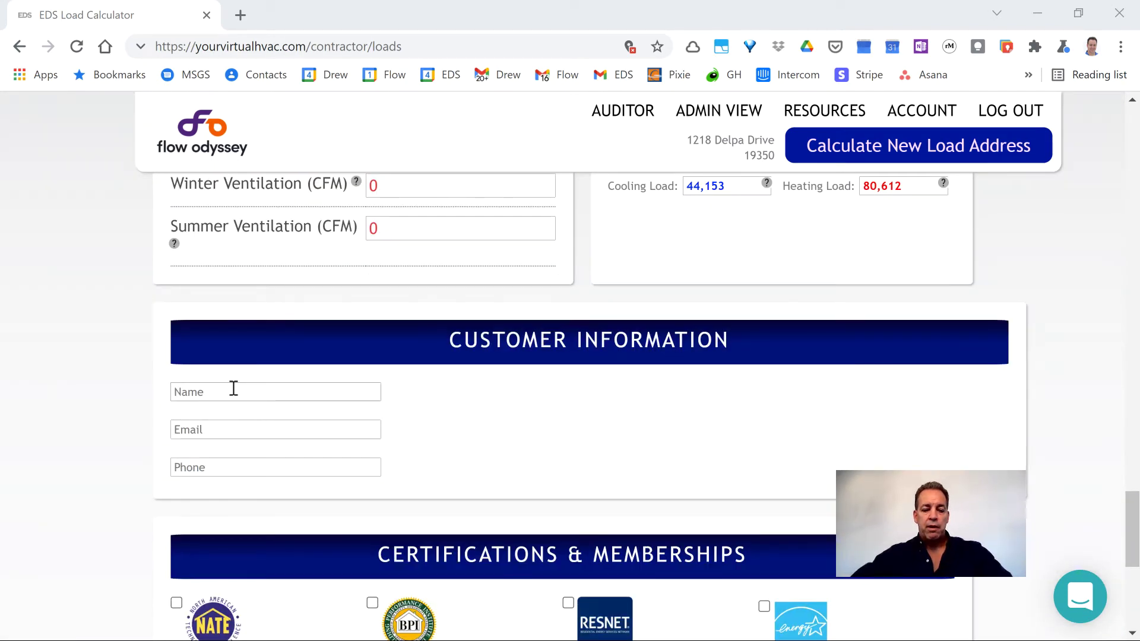
- Enter the customer's full name, e-mail address and phone number, correcting a mistyped e-mail entry
click(233, 390)
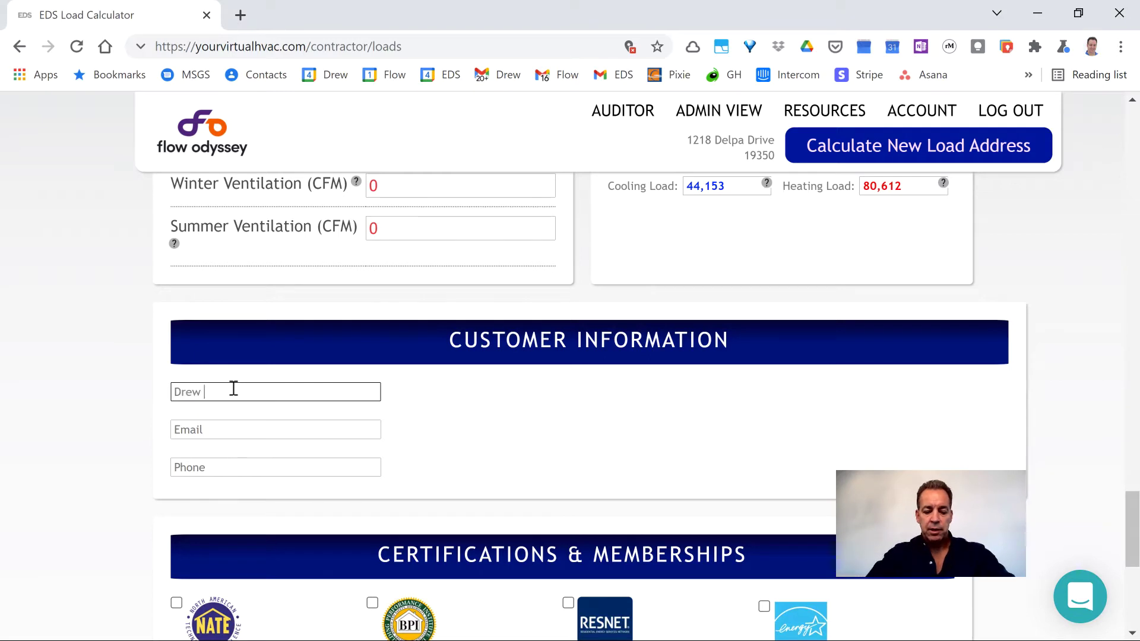
key(Tab)
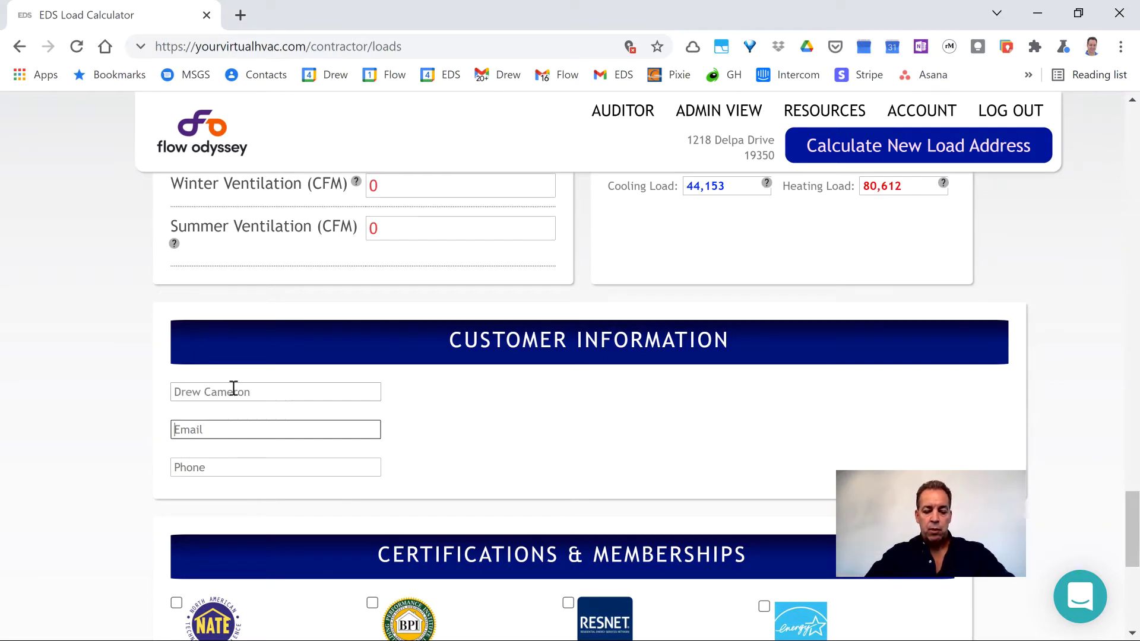
text(air)
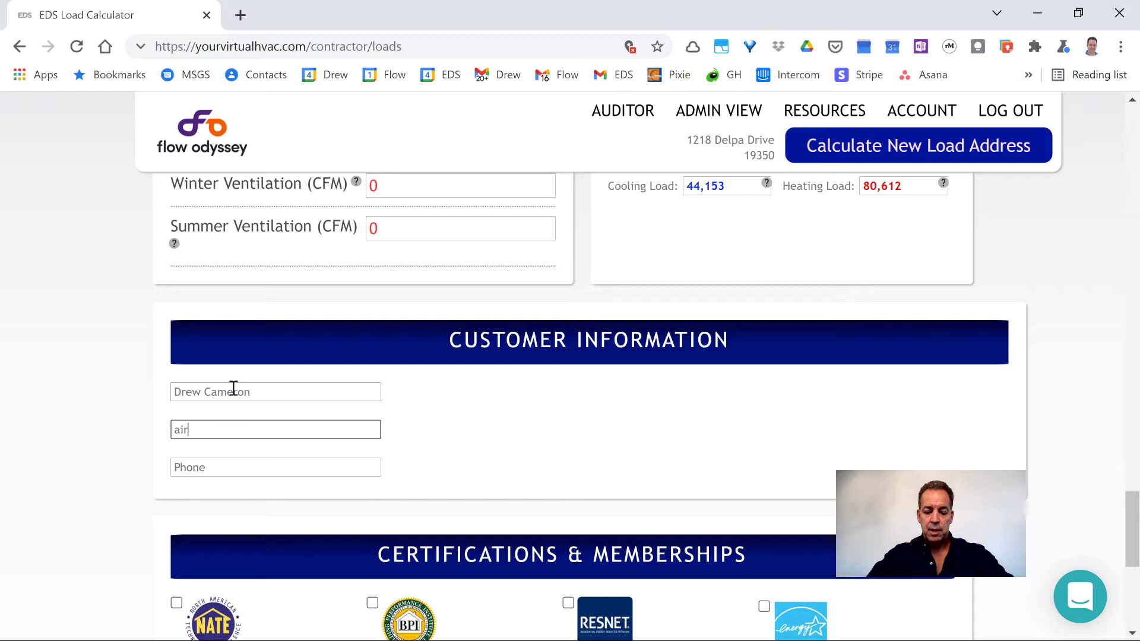
text(l)
key(BackSpace)
key(BackSpace)
key(BackSpace)
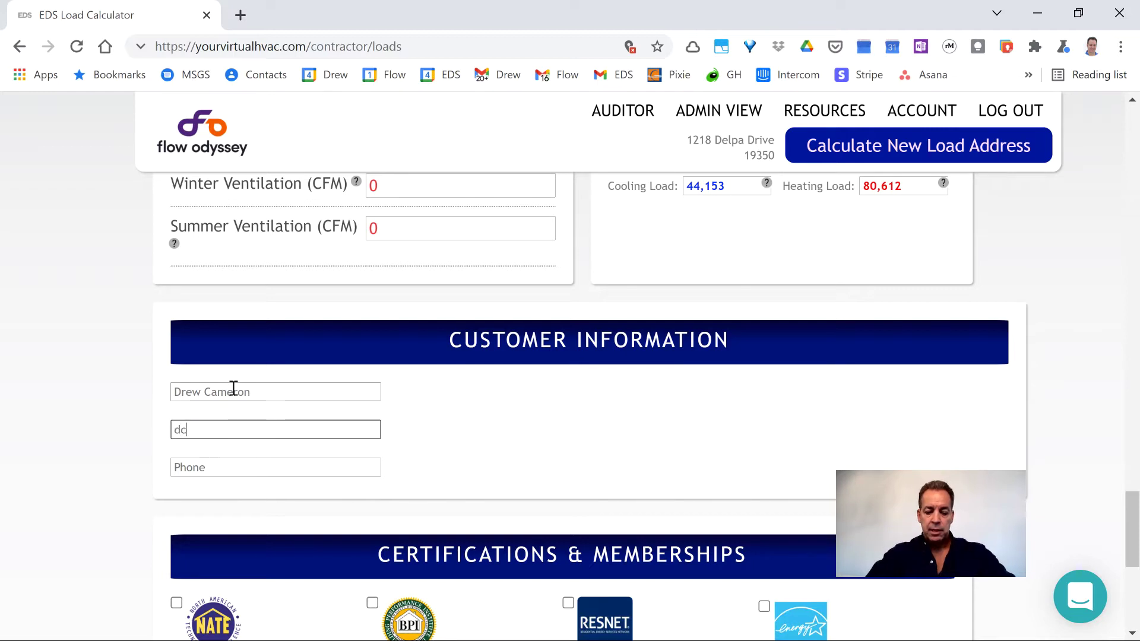
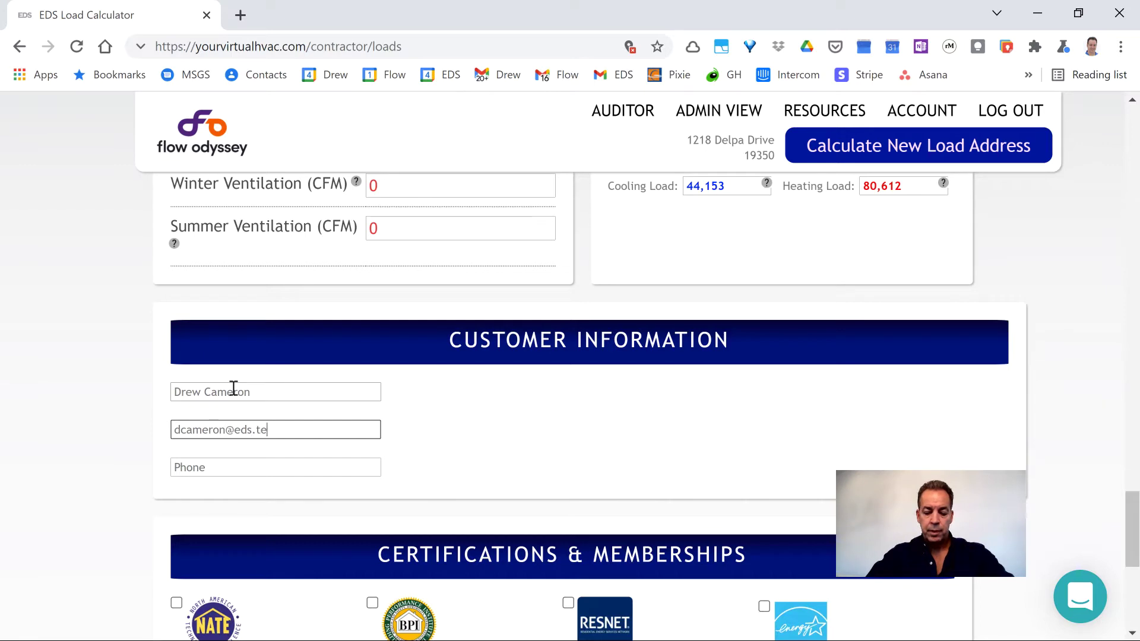
key(Tab)
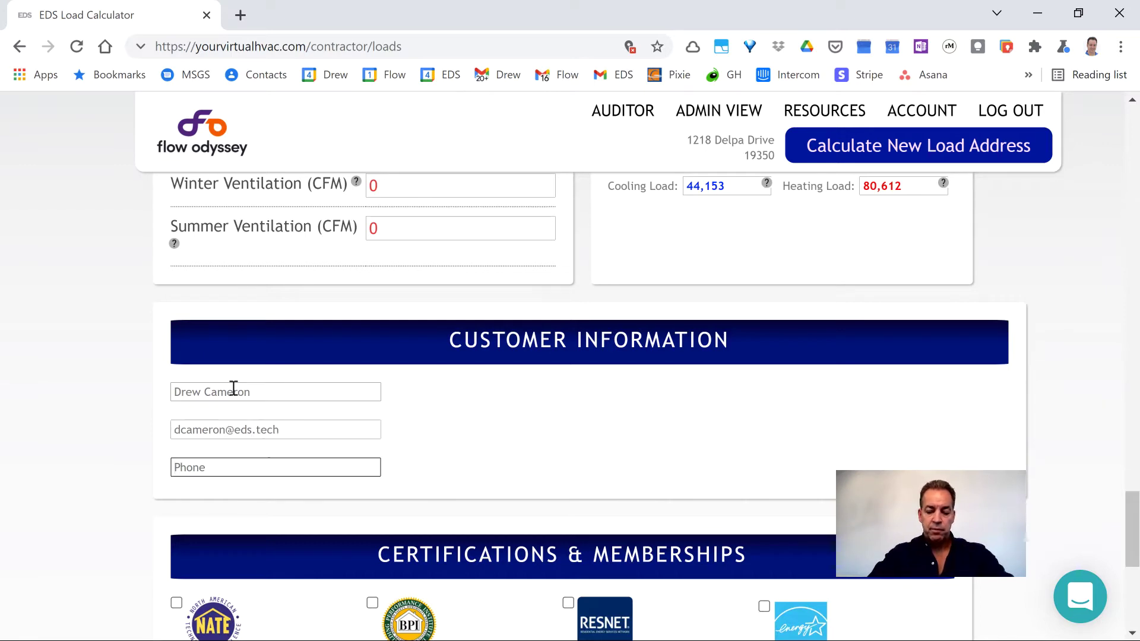
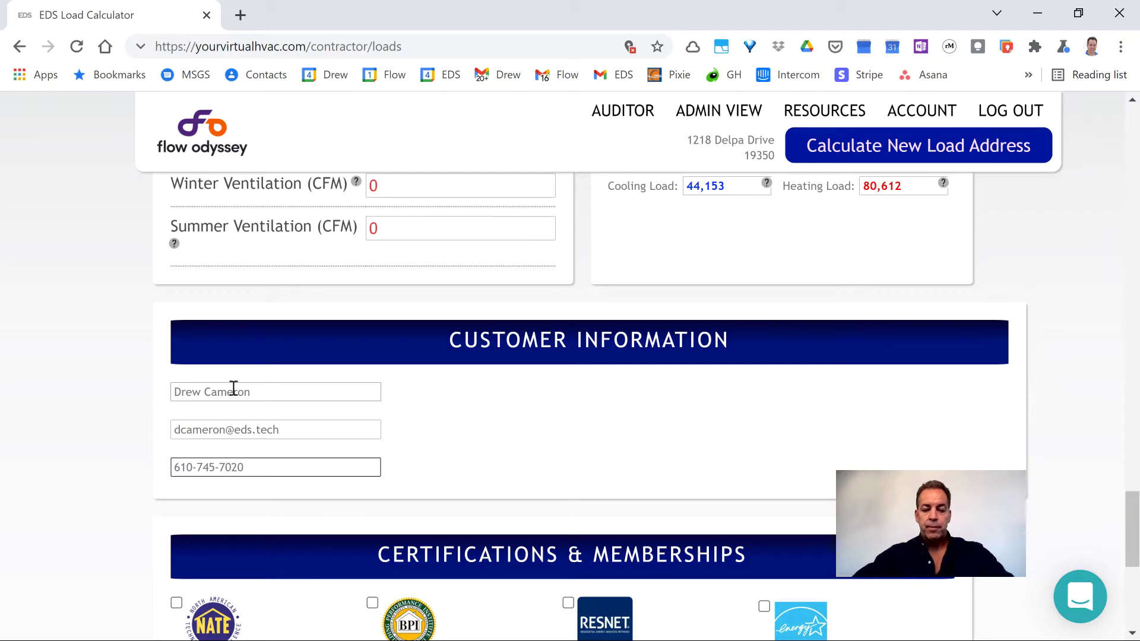
- Scroll past Certifications & Memberships to the report delivery and report type options
scroll(255, 389, down, 2)
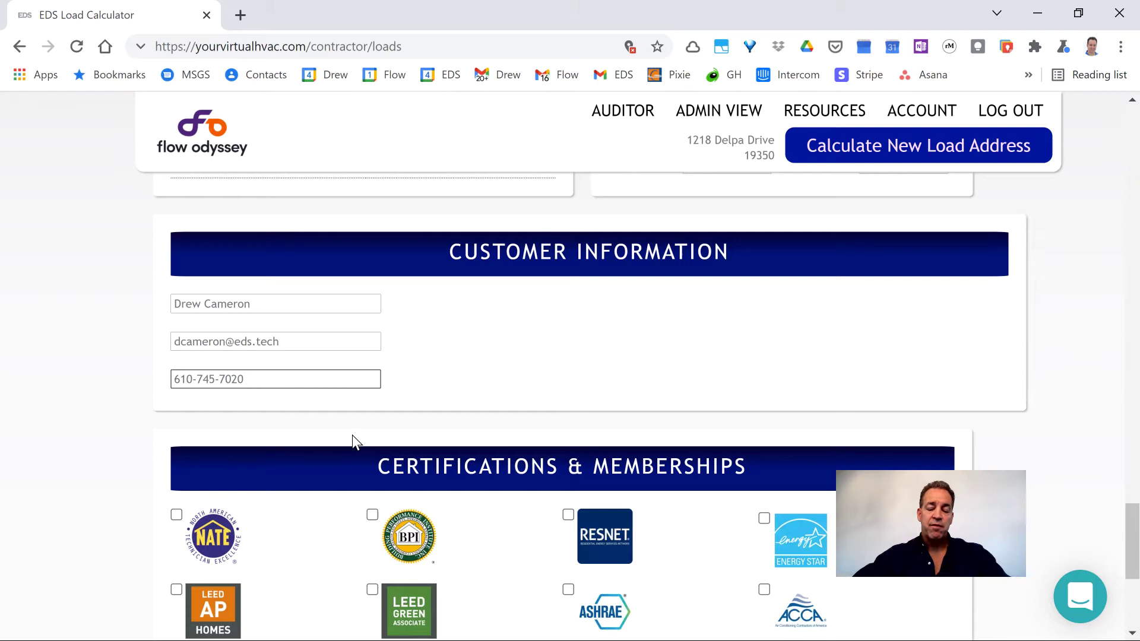
scroll(314, 444, down, 3)
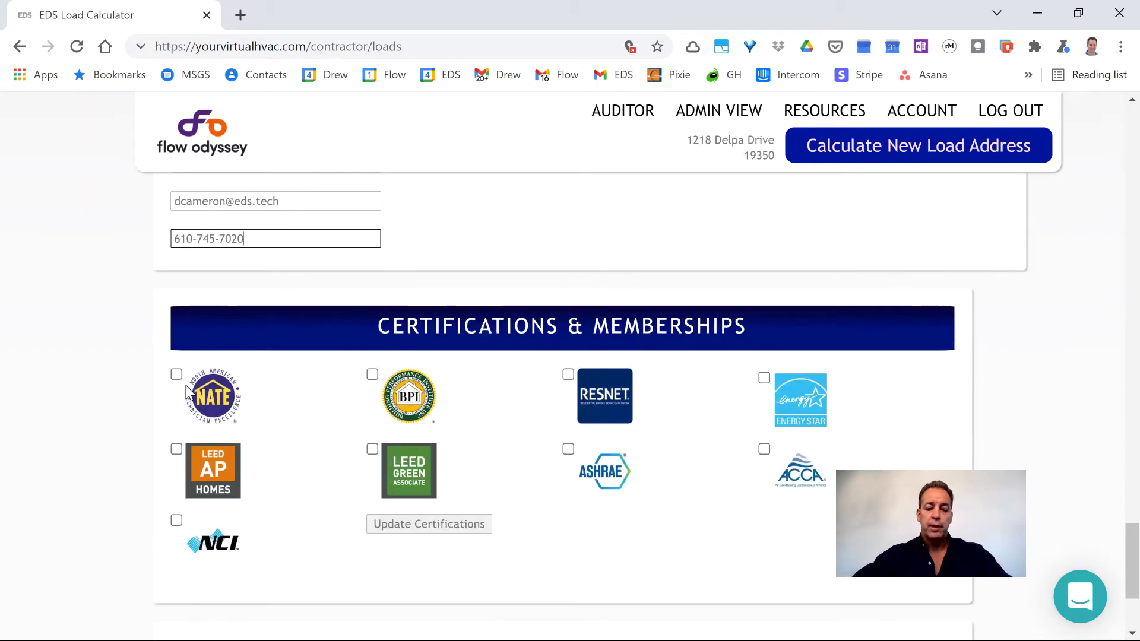
scroll(615, 475, down, 2)
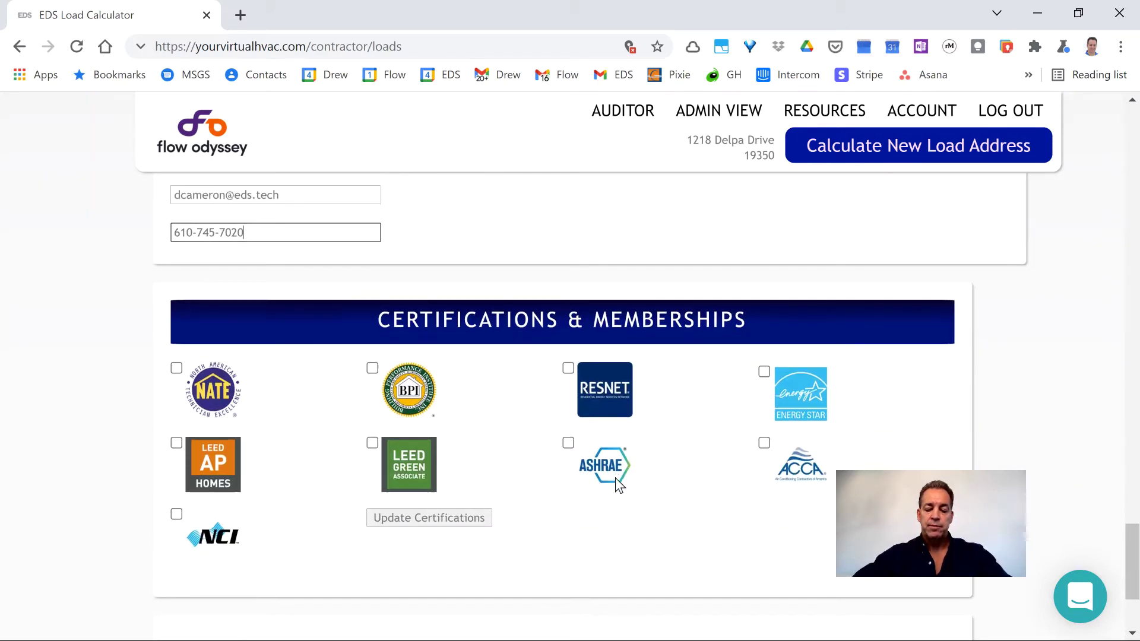
scroll(401, 469, down, 2)
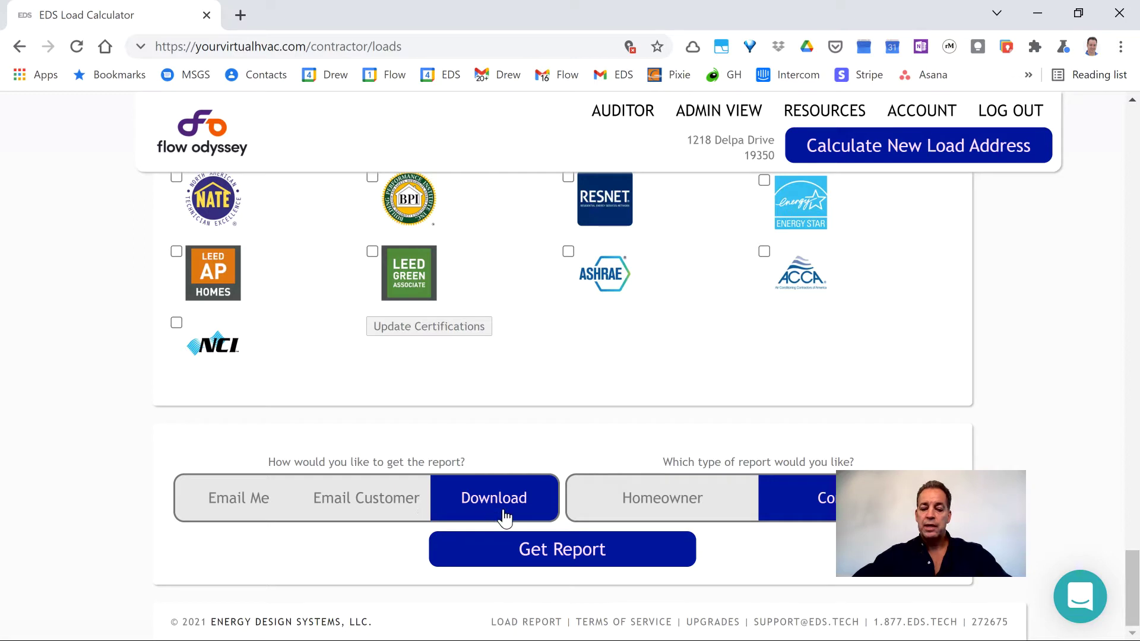
- Generate the load report as a download, bringing up the Save As dialog in Downloads
click(528, 557)
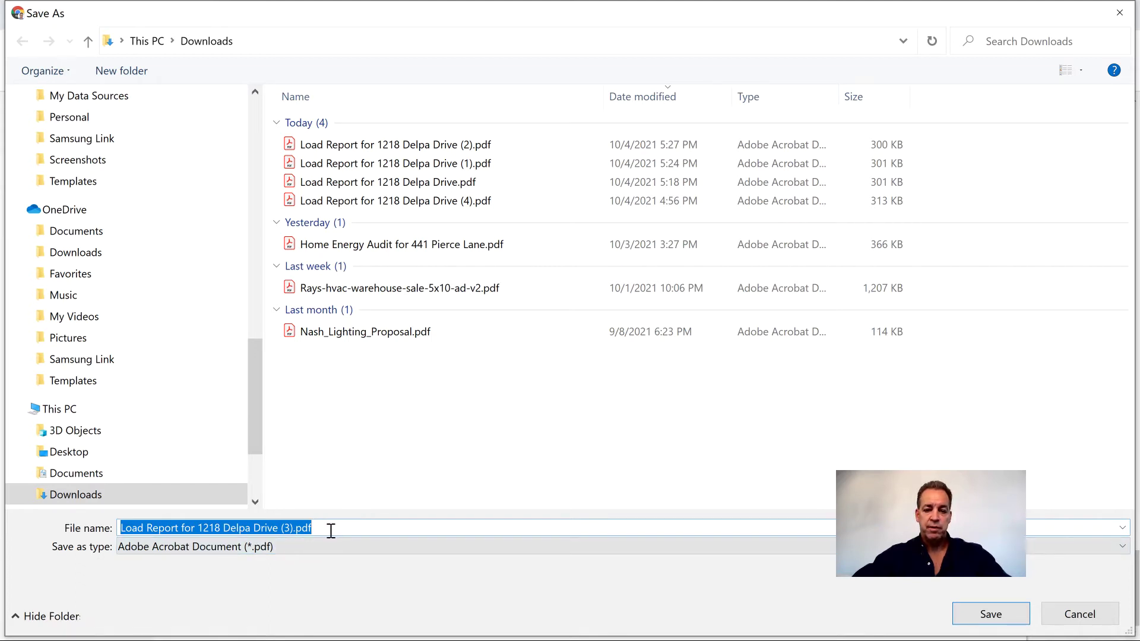
click(989, 613)
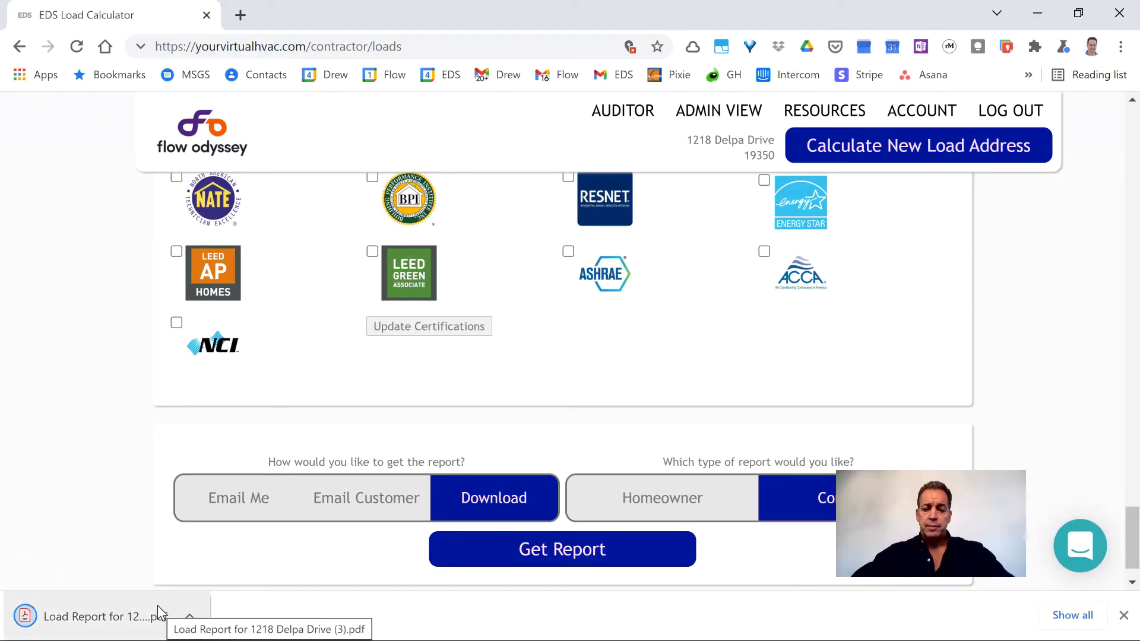
click(91, 610)
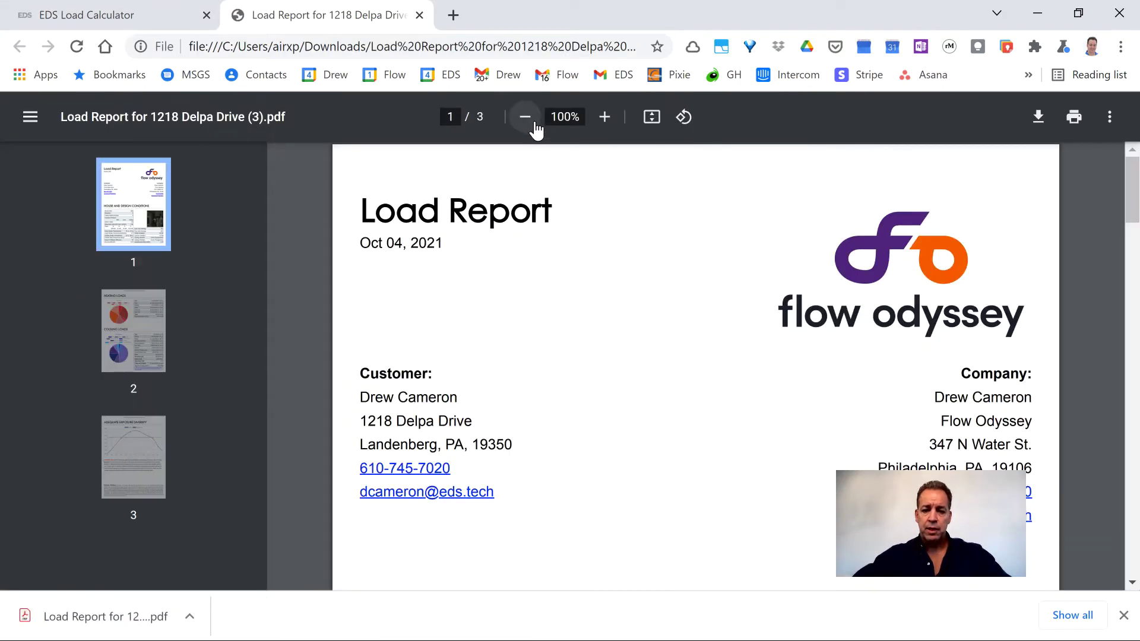
click(524, 119)
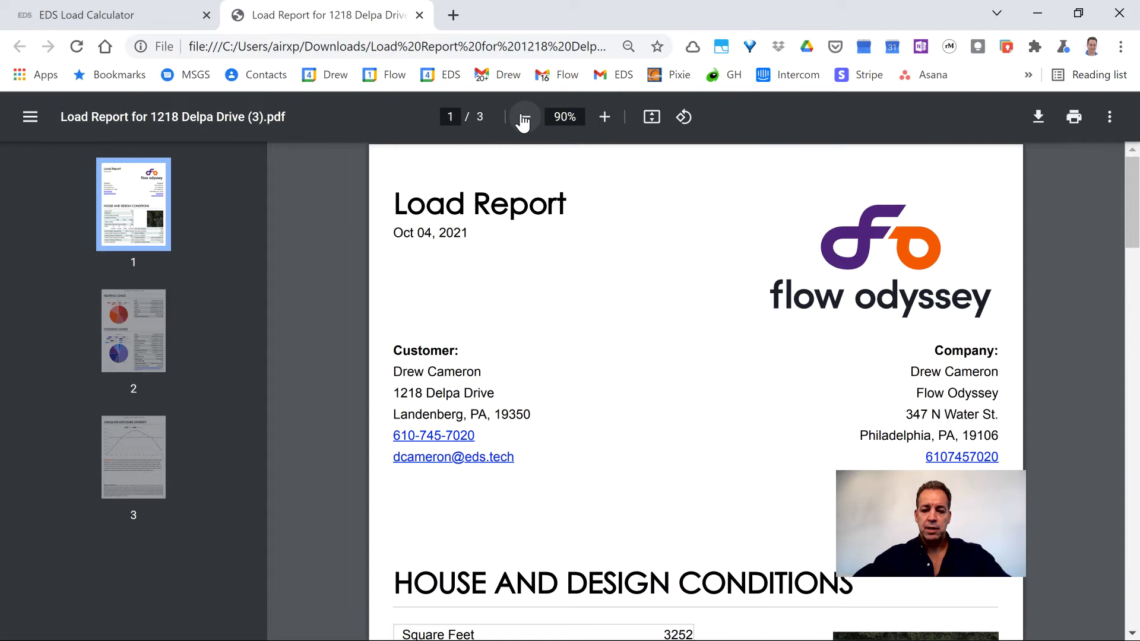
click(524, 117)
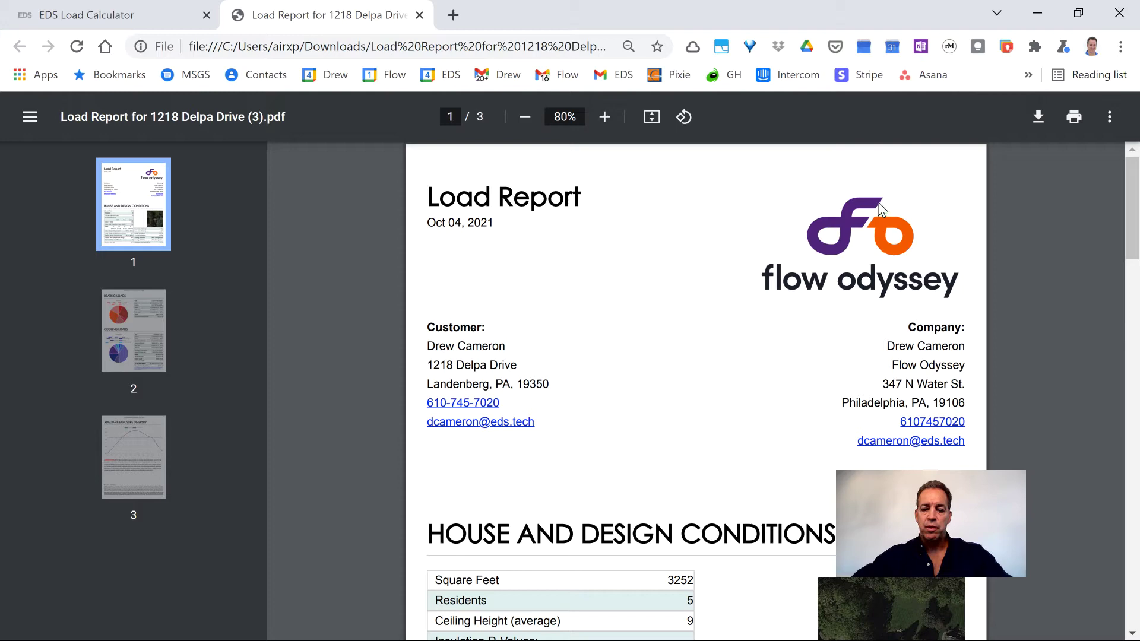
- Scroll through House and Design Conditions (3252 sq ft, 5 residents) to page 2's Heating Loads
scroll(879, 205, down, 2)
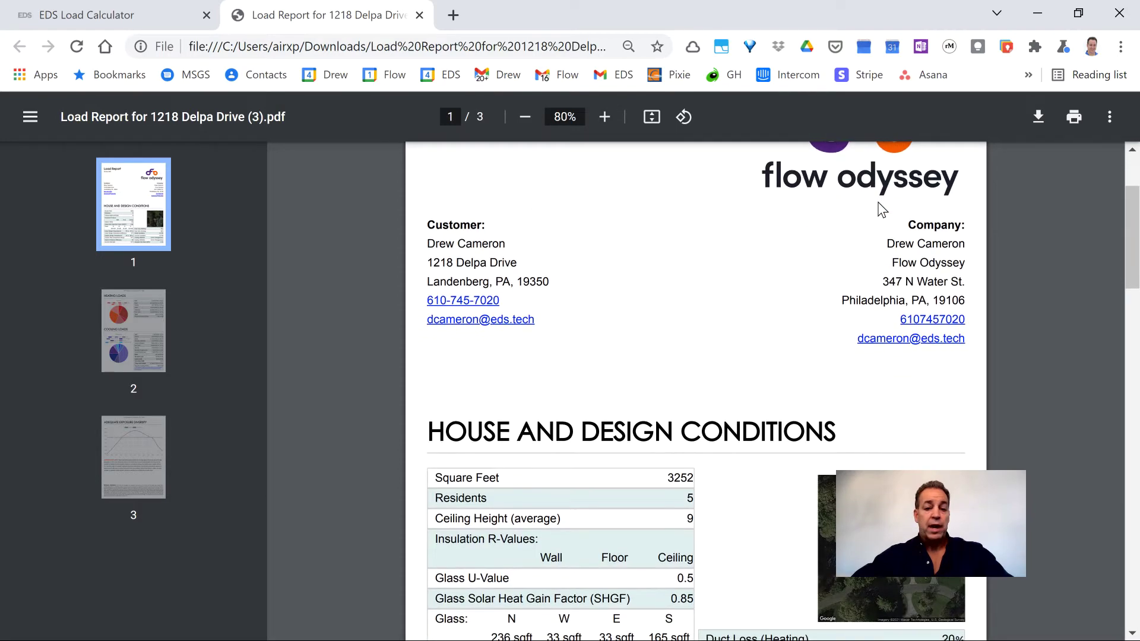
scroll(881, 209, down, 1)
scroll(879, 214, down, 2)
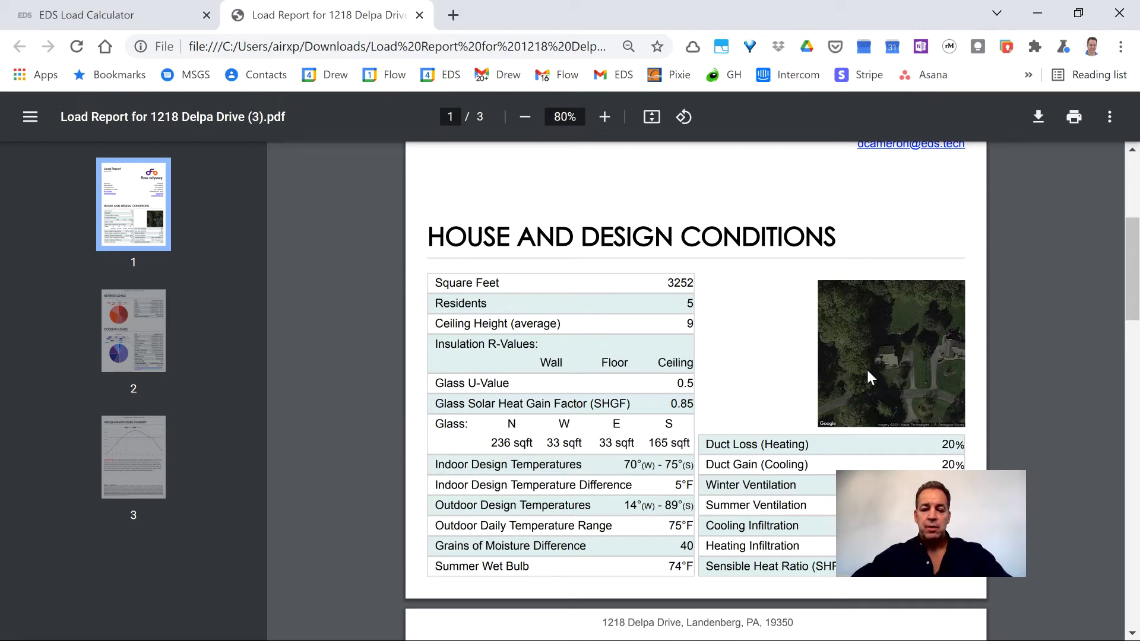
- Scroll past the Heating Loads breakdown (80,612 BTUh, 1,047 CFM) to the Cooling Loads section
scroll(695, 326, down, 5)
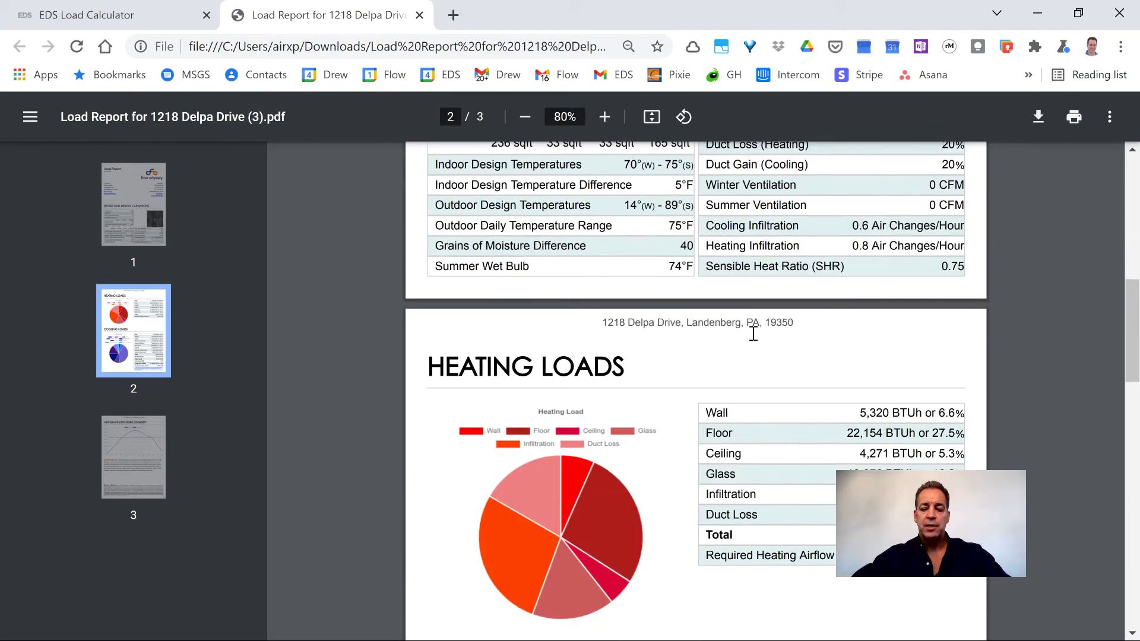
scroll(751, 336, down, 1)
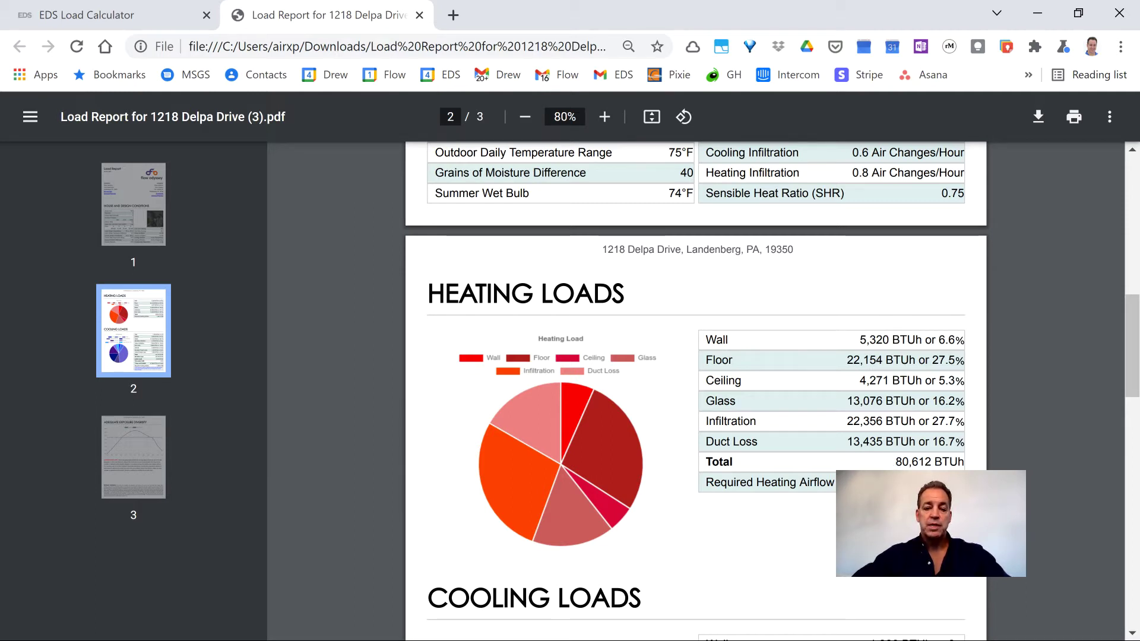
scroll(778, 424, down, 2)
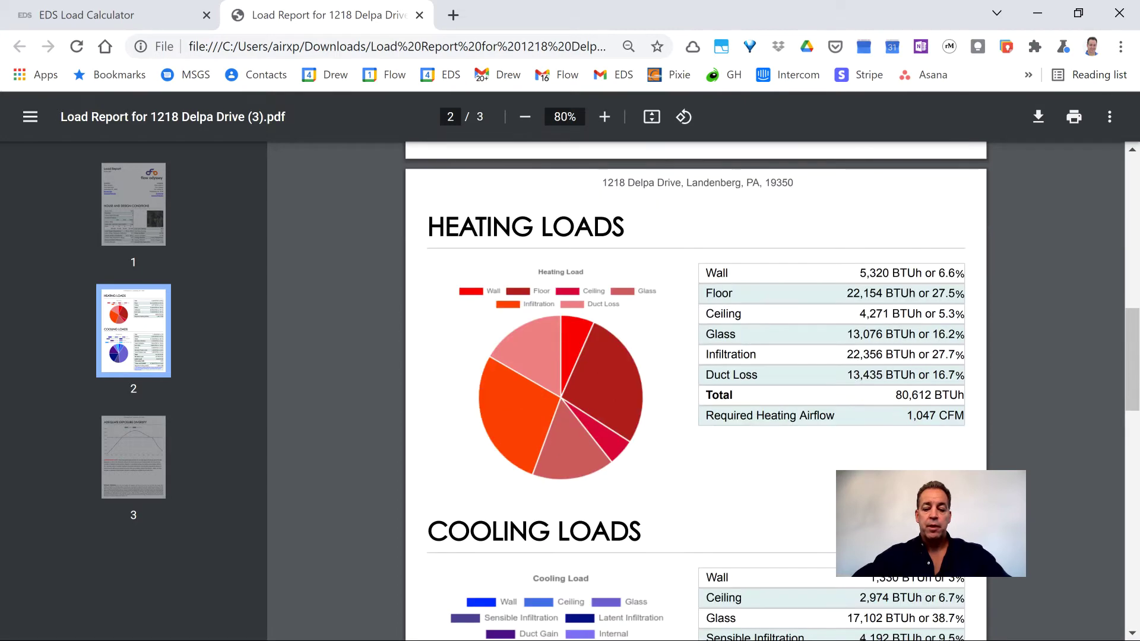
scroll(778, 423, down, 3)
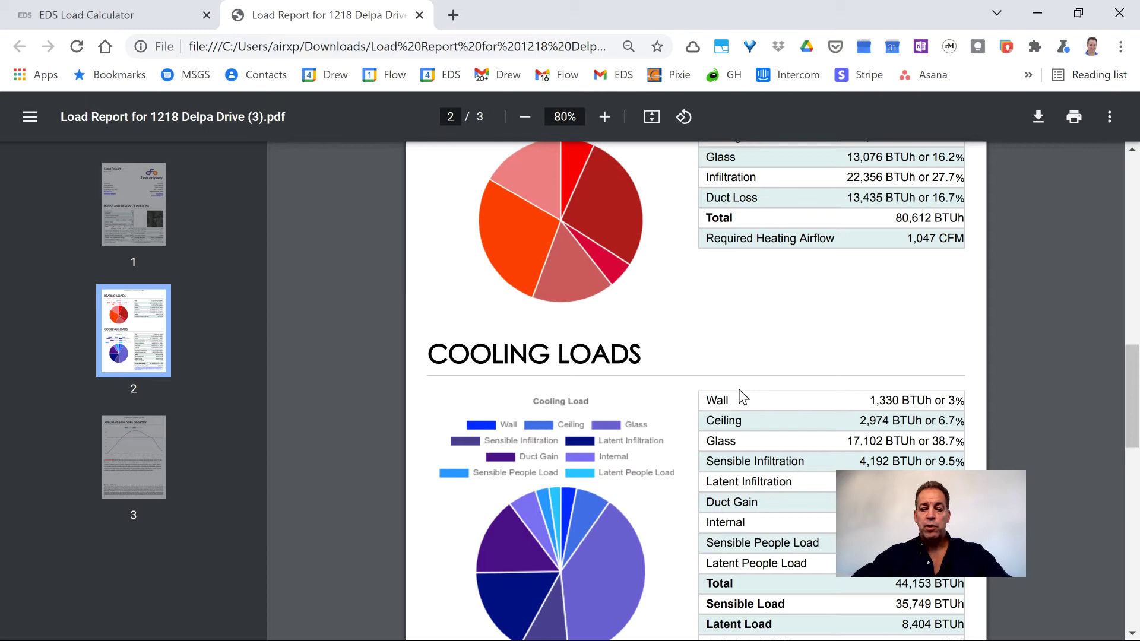
- Bring the whole Cooling Loads table into view: 35,749 BTUh sensible, 8,404 BTUh latent
scroll(739, 397, down, 2)
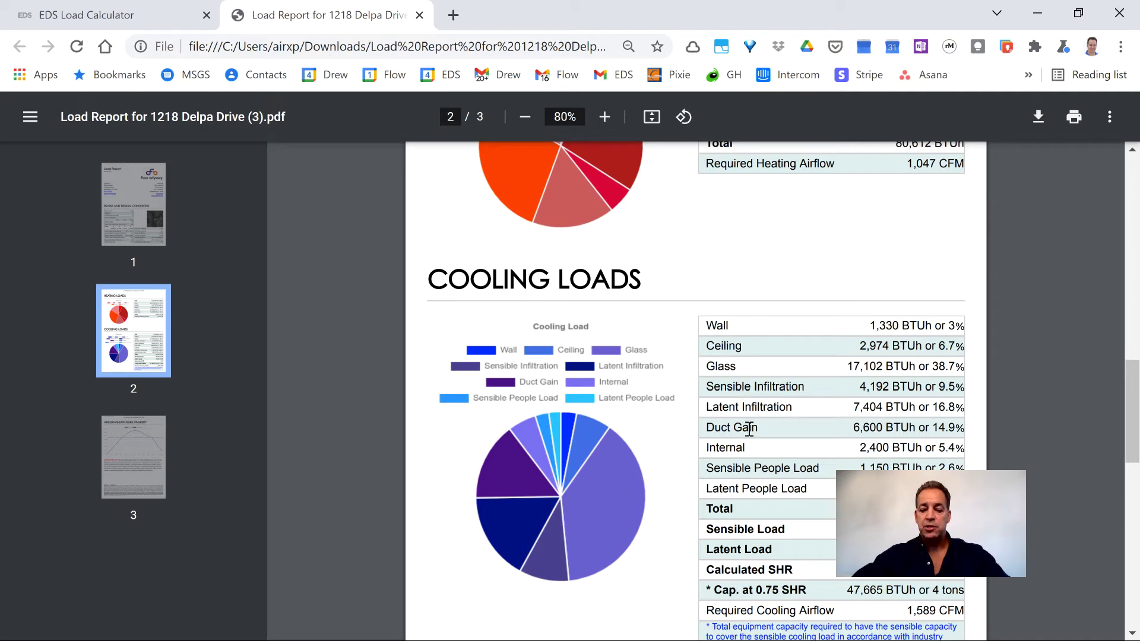
scroll(749, 435, down, 2)
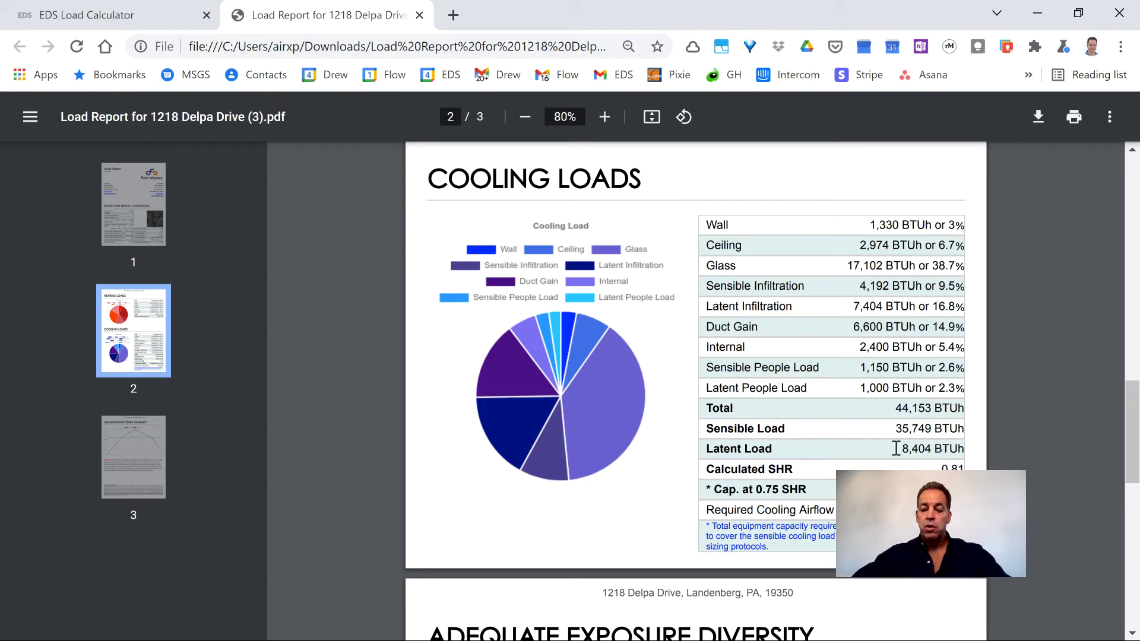
- Scroll slightly to reveal the 47,665 BTUh (4 tons) capacity row and Adequate Exposure Diversity heading
scroll(876, 448, down, 2)
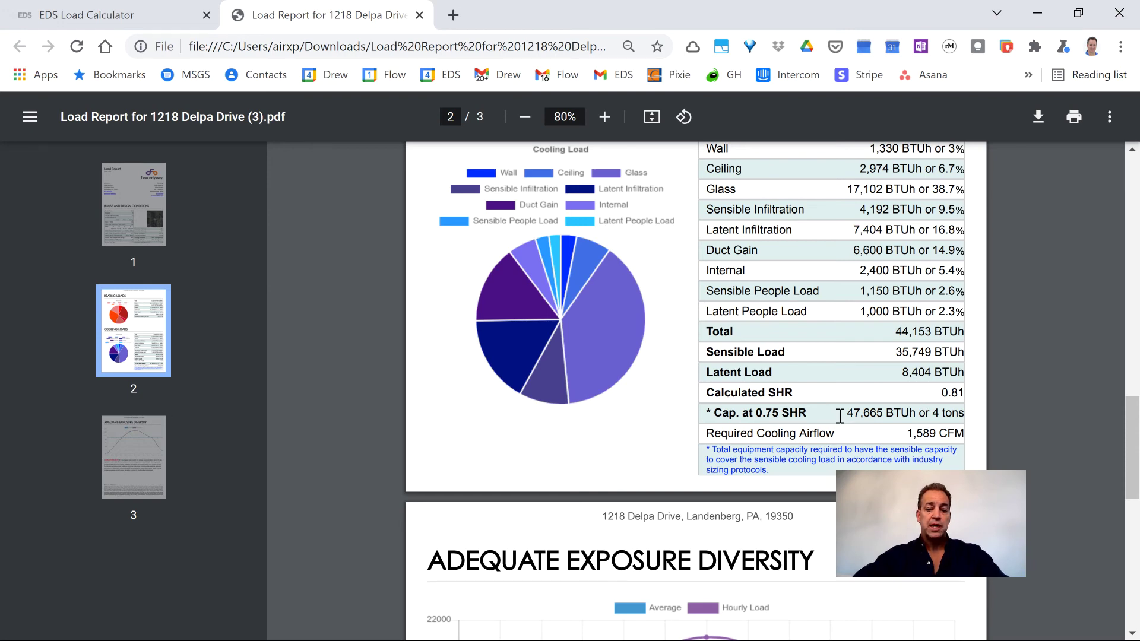
- Scroll onto page 3 to read the exposure diversity chart, Contractor Alert and Software Validation note
scroll(809, 412, down, 5)
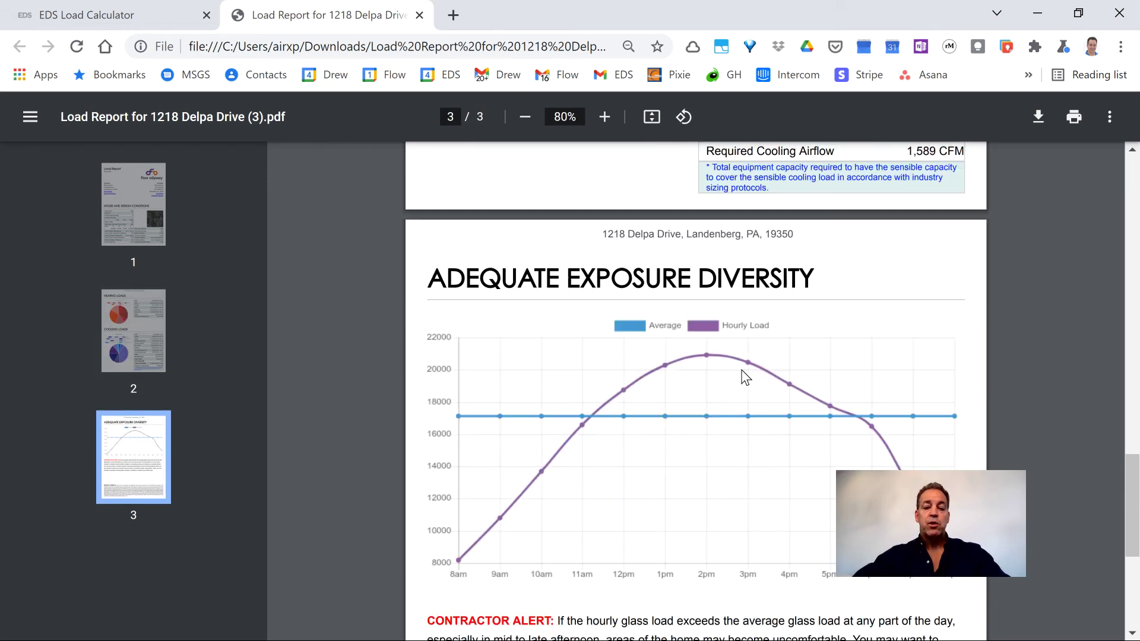
scroll(743, 376, down, 2)
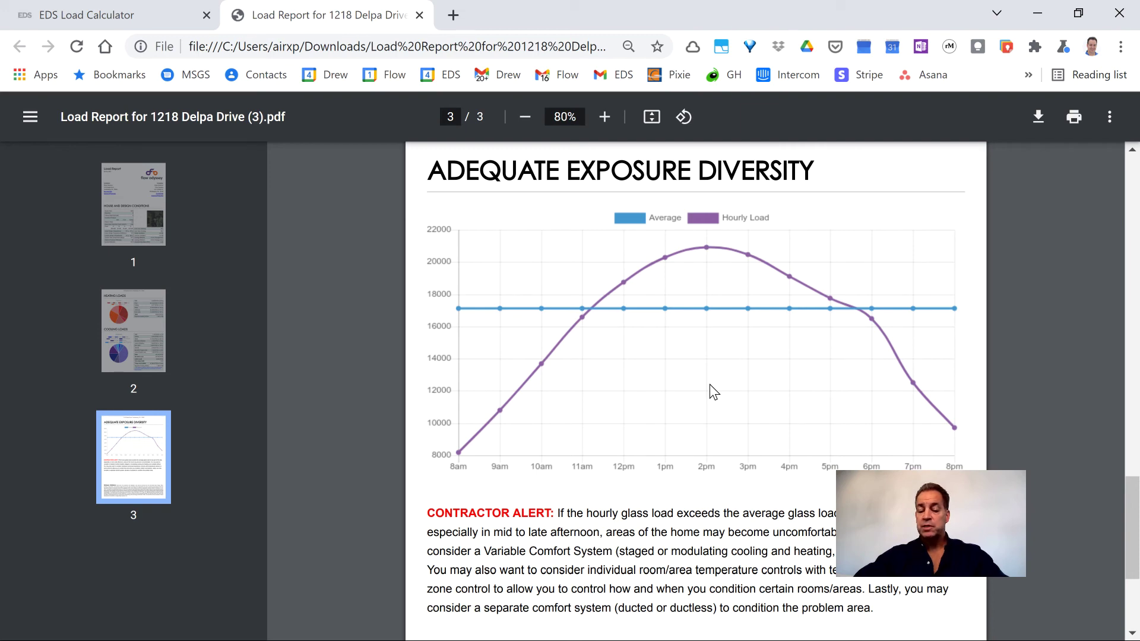
scroll(711, 385, down, 2)
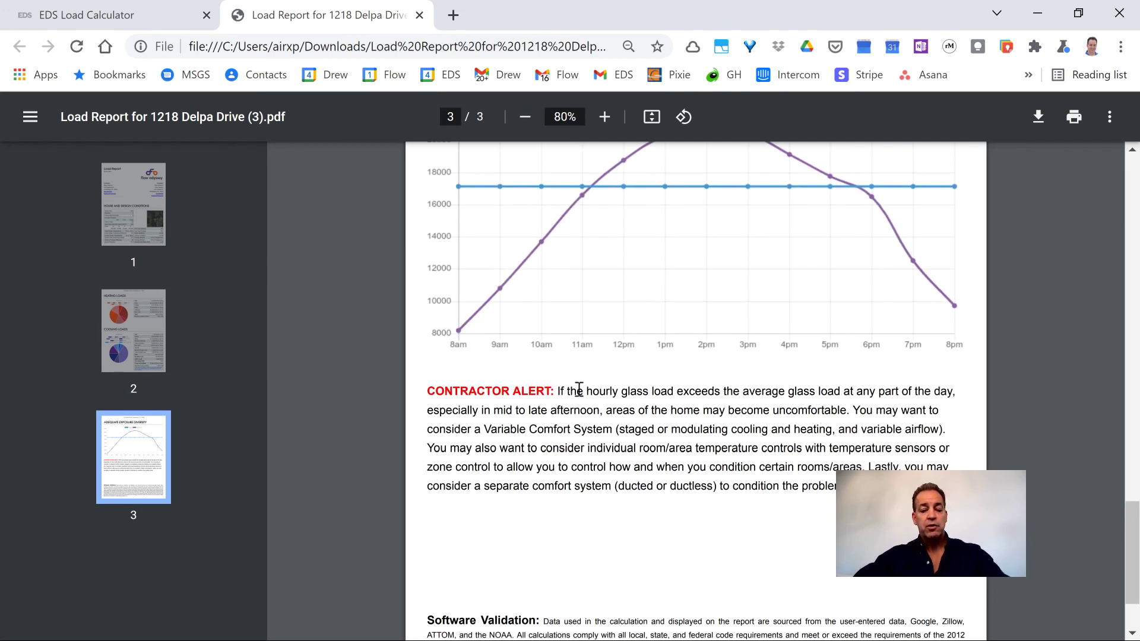
drag(428, 392, 879, 486)
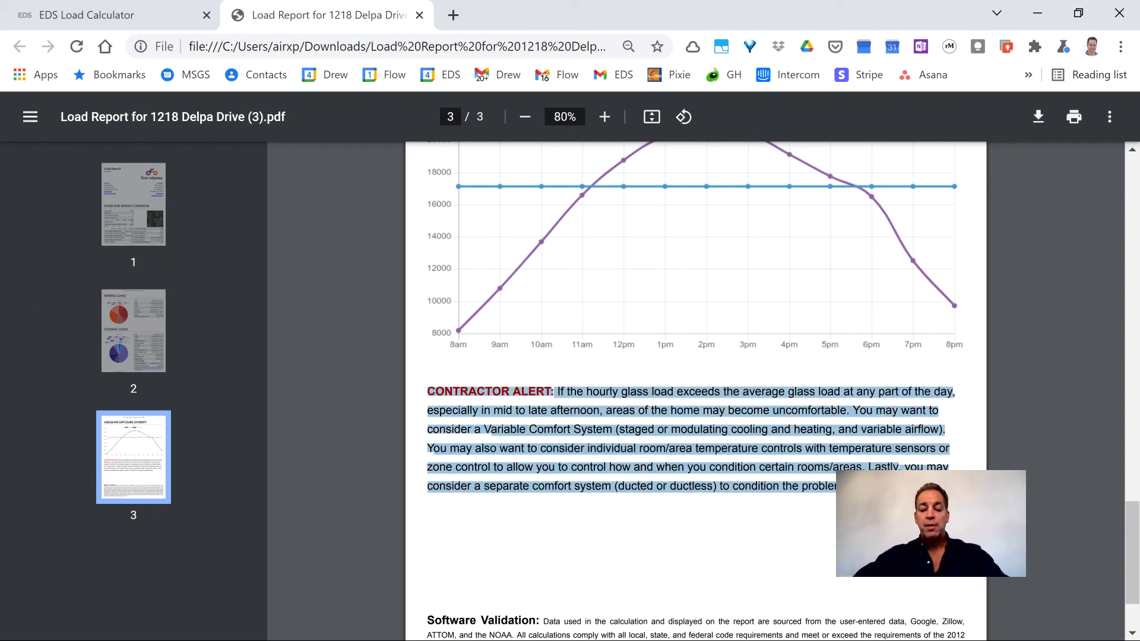
click(879, 487)
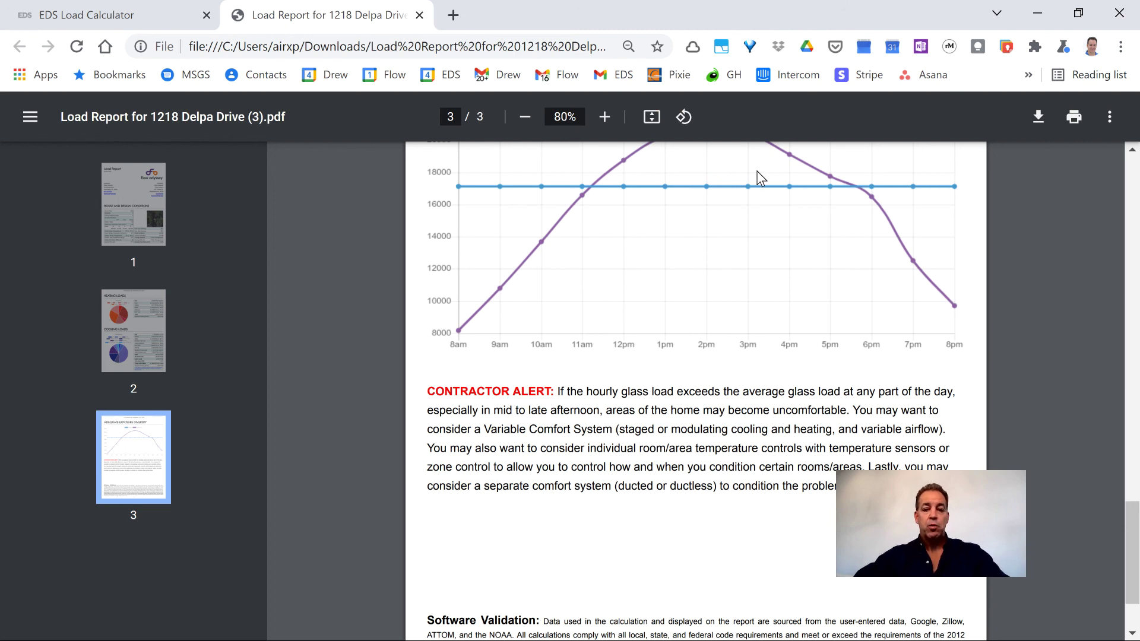
- Scroll back up to the Load Report heading dated Oct 04, 2021 on page 1
scroll(759, 178, down, 2)
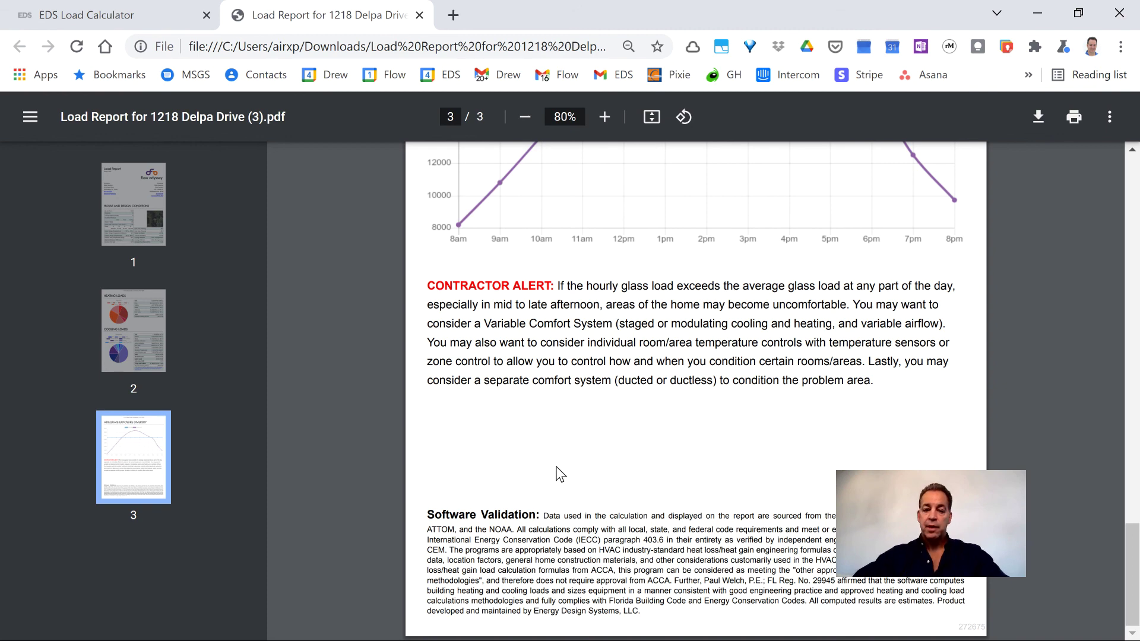
scroll(558, 469, up, 12)
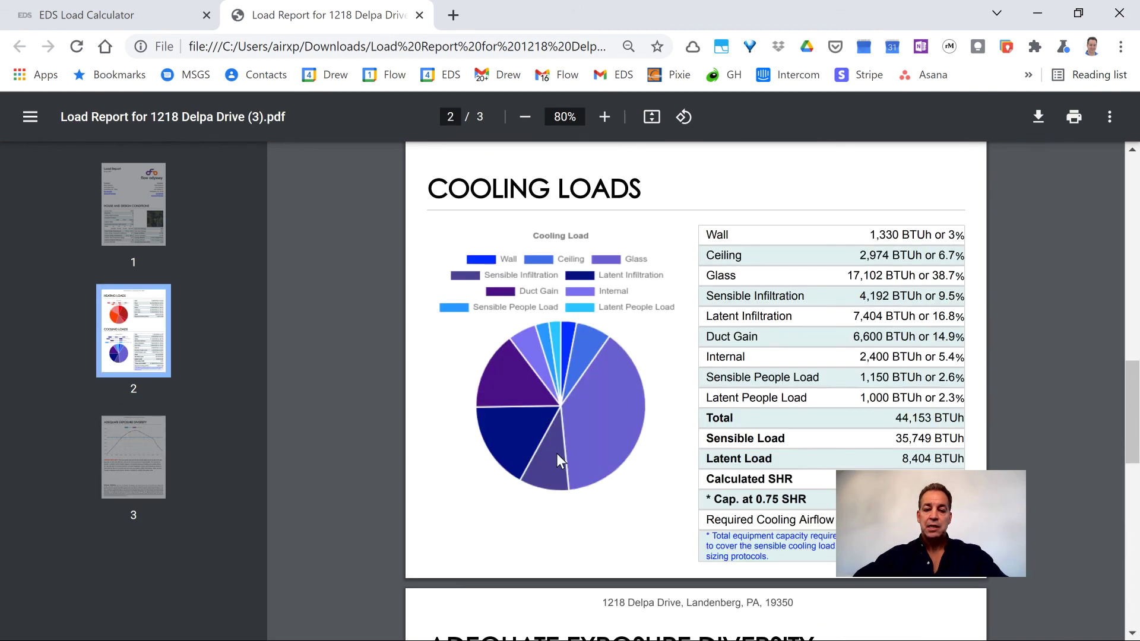
scroll(557, 453, up, 15)
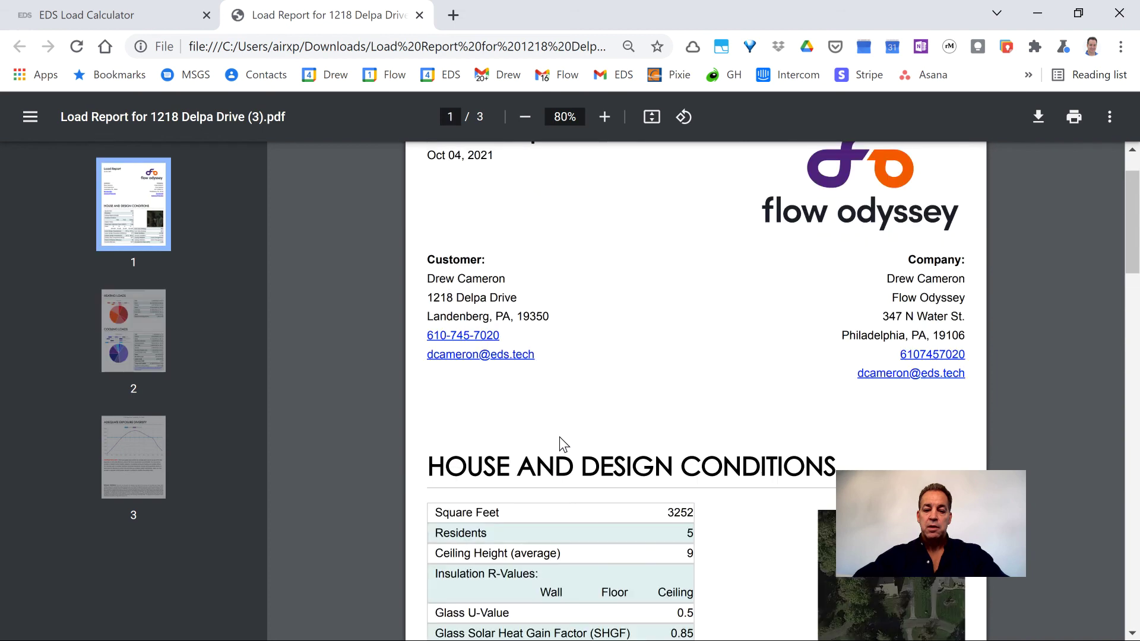
scroll(559, 444, up, 1)
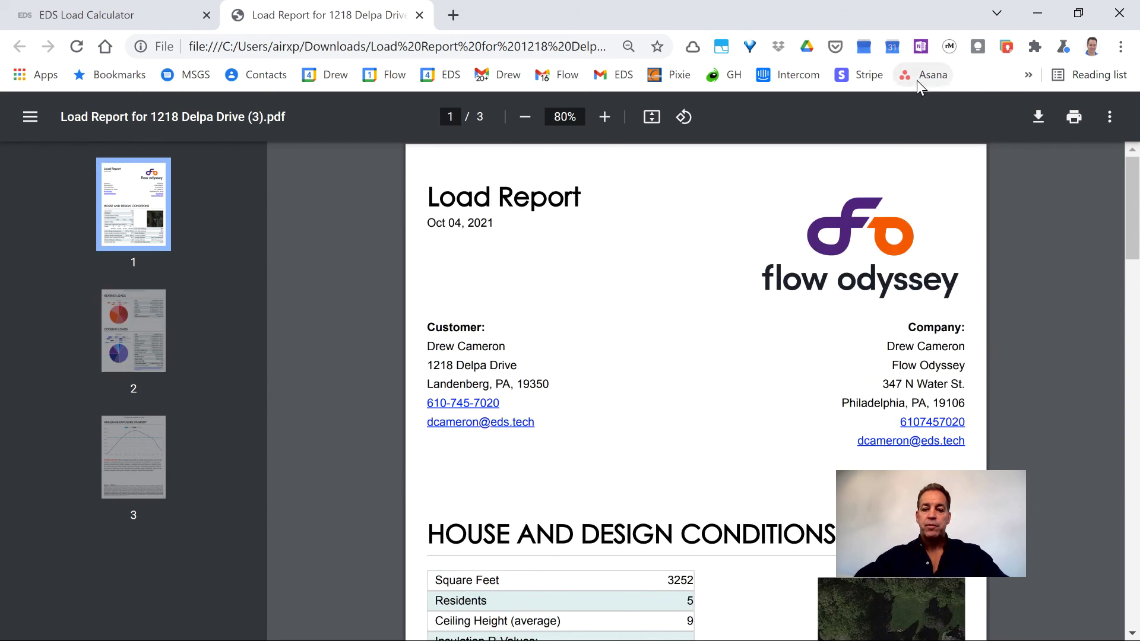